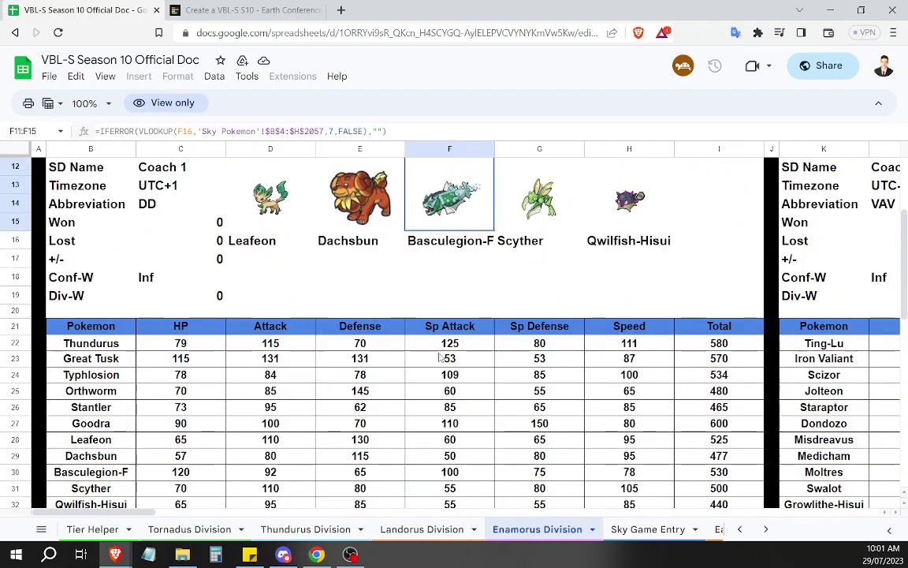
# - Examine the Dublin Dondozos' stat table, checking Basculegion-F's Sp Attack and Attack, and find that Pokemon in the team roster
pyautogui.scroll(1, 158, 221)
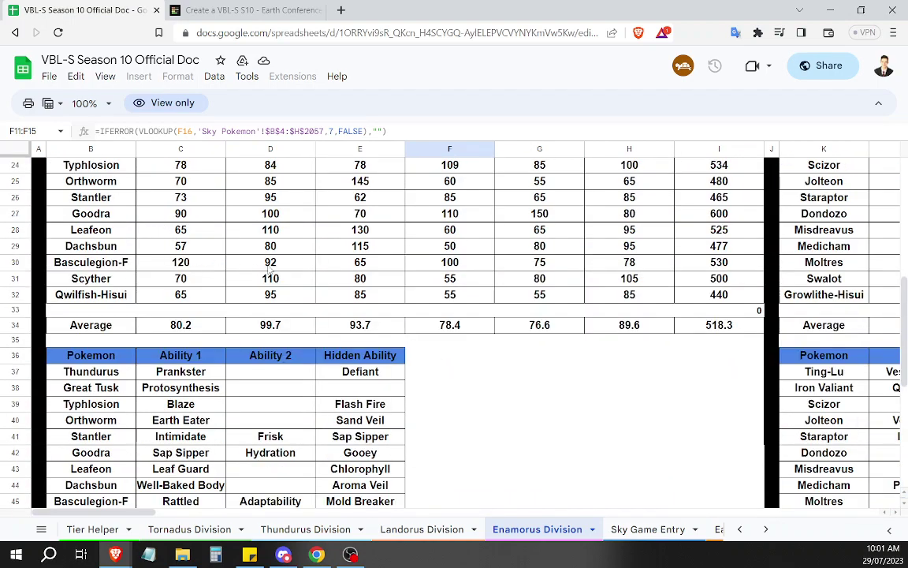
pyautogui.click(465, 268)
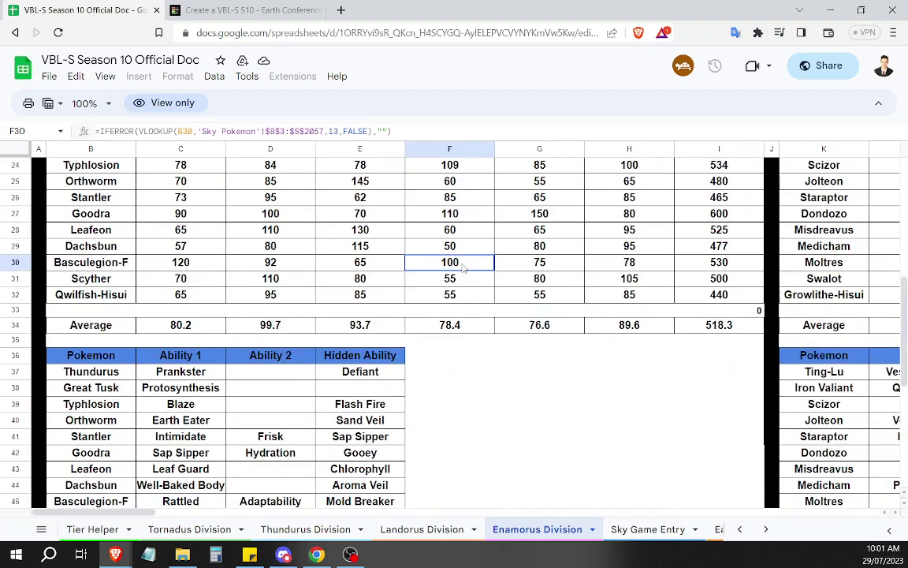
pyautogui.click(249, 264)
pyautogui.scroll(5, 308, 345)
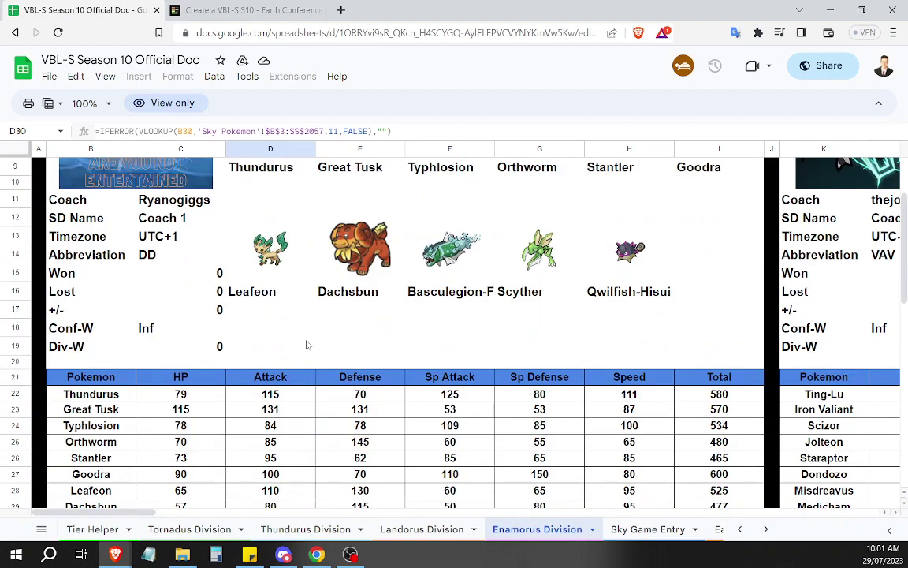
pyautogui.scroll(3, 307, 344)
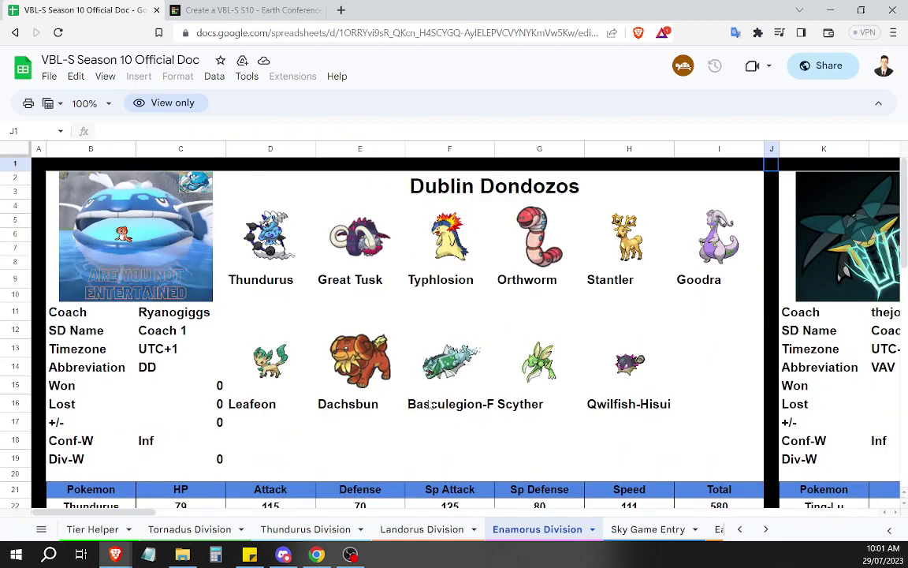
pyautogui.click(441, 371)
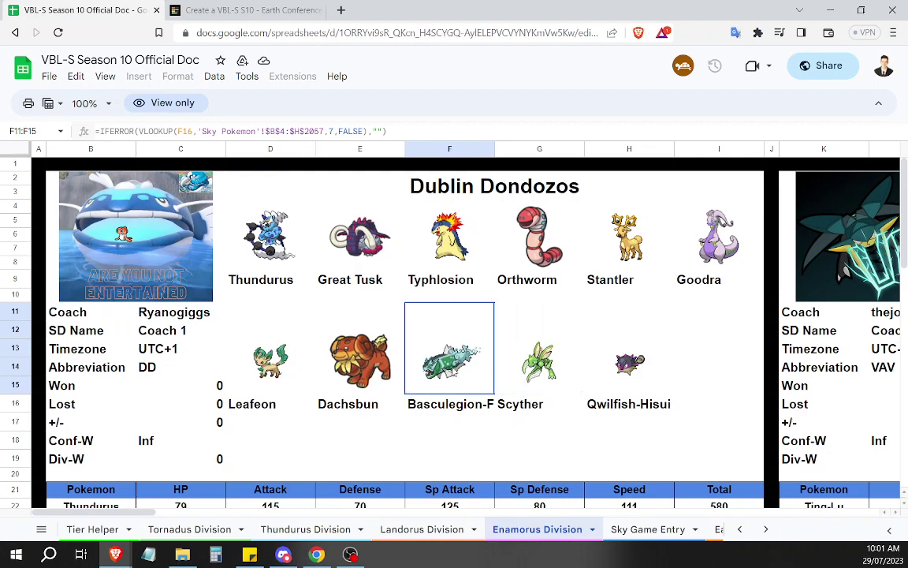
# - Switch to the TierMaker chart and move the Dublin Dondozos logo down into the Wide/Long-Game quadrant, just below the Mawiles logo
pyautogui.click(194, 8)
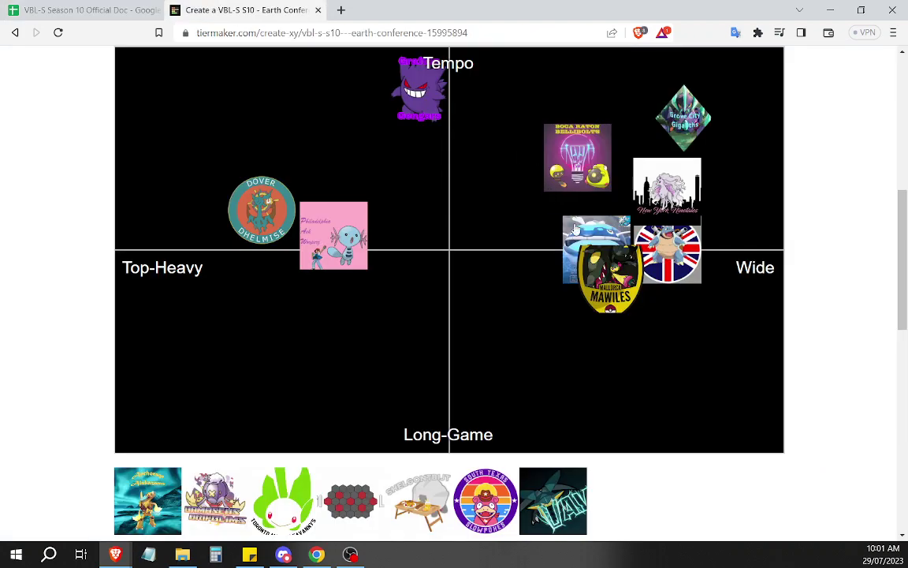
pyautogui.moveTo(576, 228); pyautogui.dragTo(573, 318)
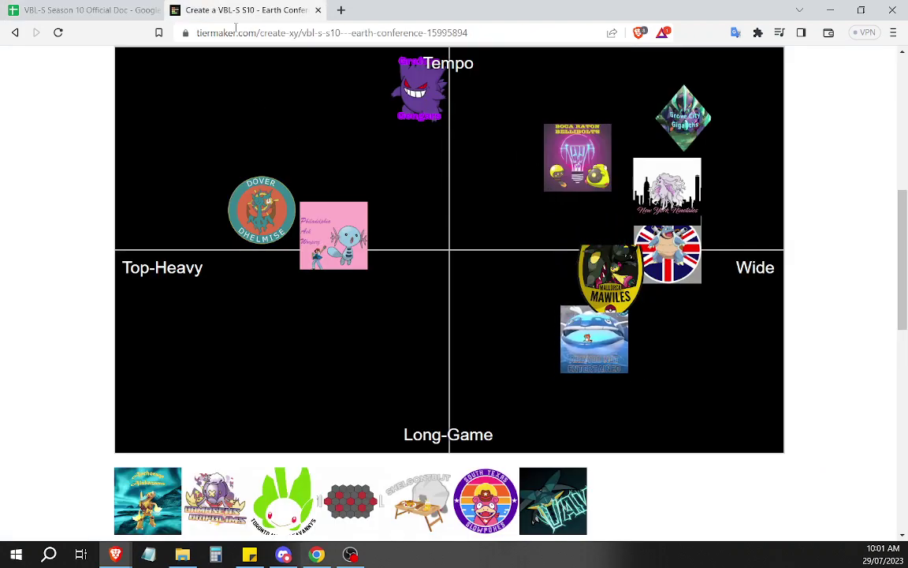
# - Return to the season spreadsheet and review the first row of the Dublin Dondozos roster, from Thundurus to Goodra
pyautogui.click(87, 10)
pyautogui.click(336, 193)
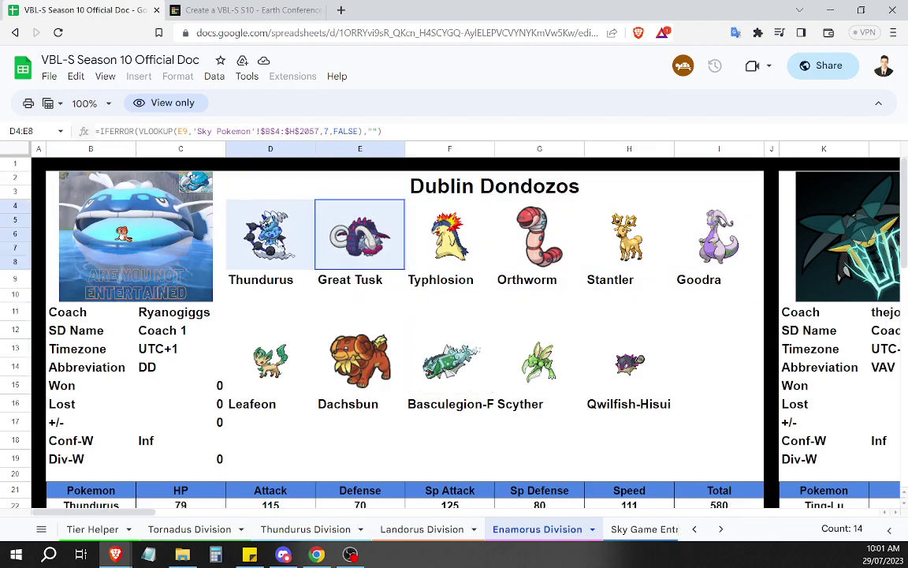
pyautogui.keyDown('shift'); pyautogui.click(429, 206); pyautogui.keyUp('shift')
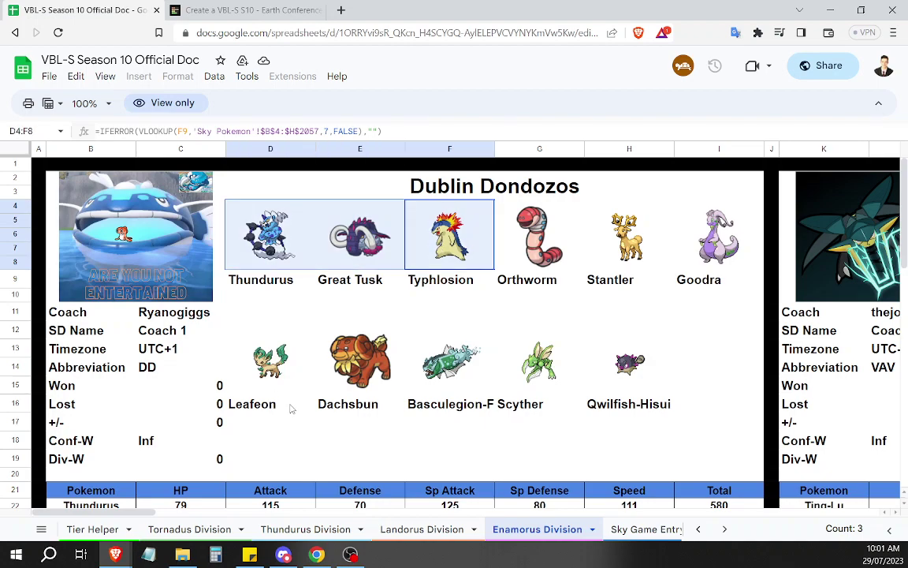
pyautogui.click(552, 240)
pyautogui.click(631, 241)
pyautogui.click(722, 237)
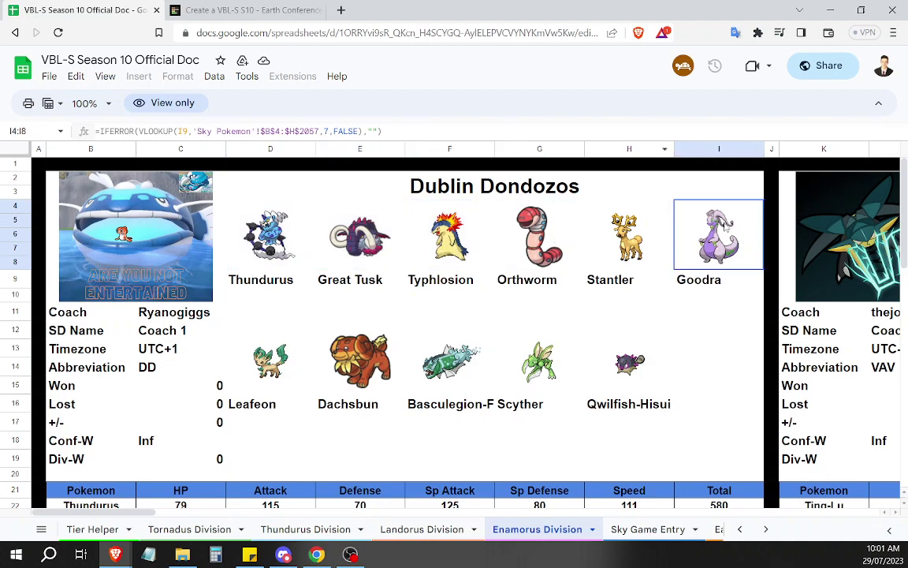
# - Review the second row of the Dublin Dondozos roster, ending with Basculegion-F and Qwilfish-Hisui selected together
pyautogui.click(313, 348)
pyautogui.press('Right')
pyautogui.press('Right')
pyautogui.press('Right')
pyautogui.press('Right')
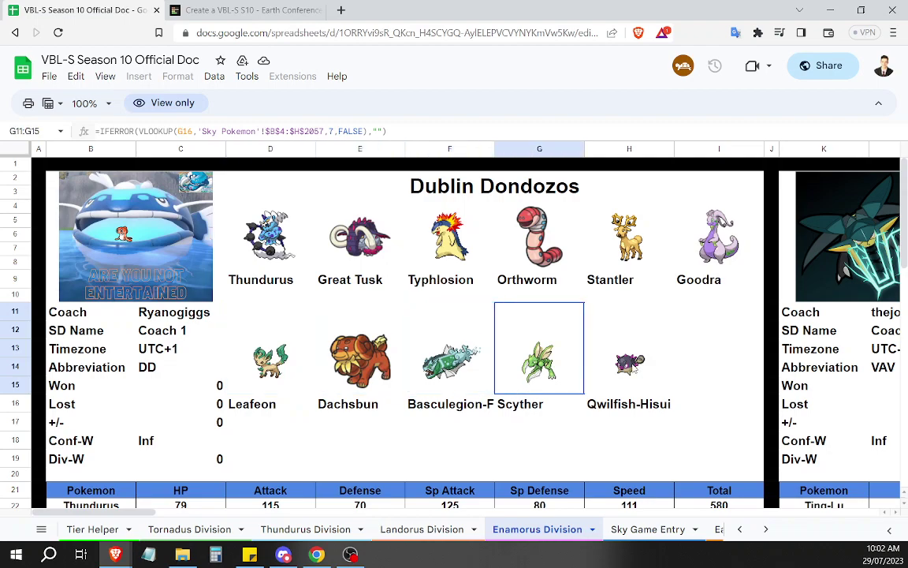
pyautogui.click(470, 372)
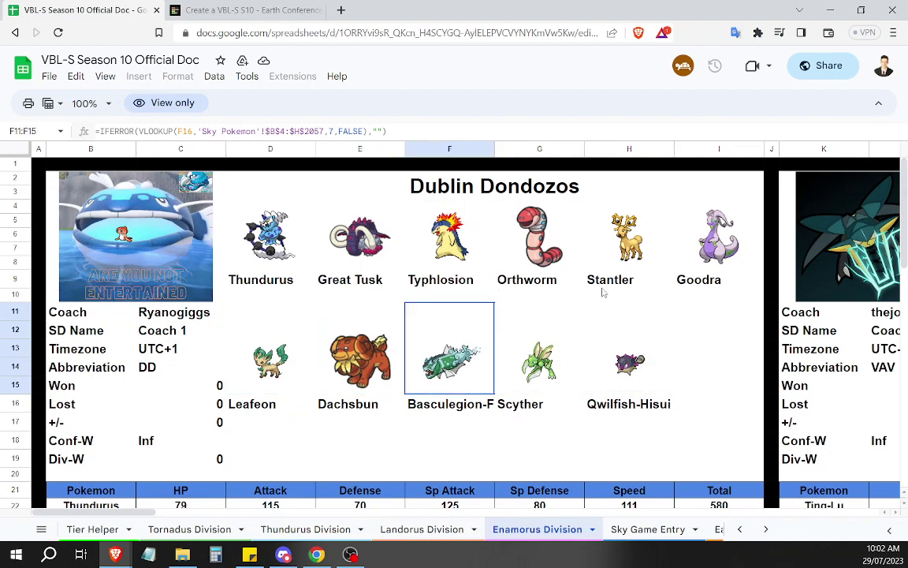
pyautogui.press('Right')
pyautogui.press('Right')
pyautogui.click(403, 310)
pyautogui.keyDown('ctrl'); pyautogui.click(588, 329); pyautogui.keyUp('ctrl')
# - Switch to the TierMaker chart and nudge the Dublin Dondozos logo slightly upward toward the Mawiles logo
pyautogui.click(182, 7)
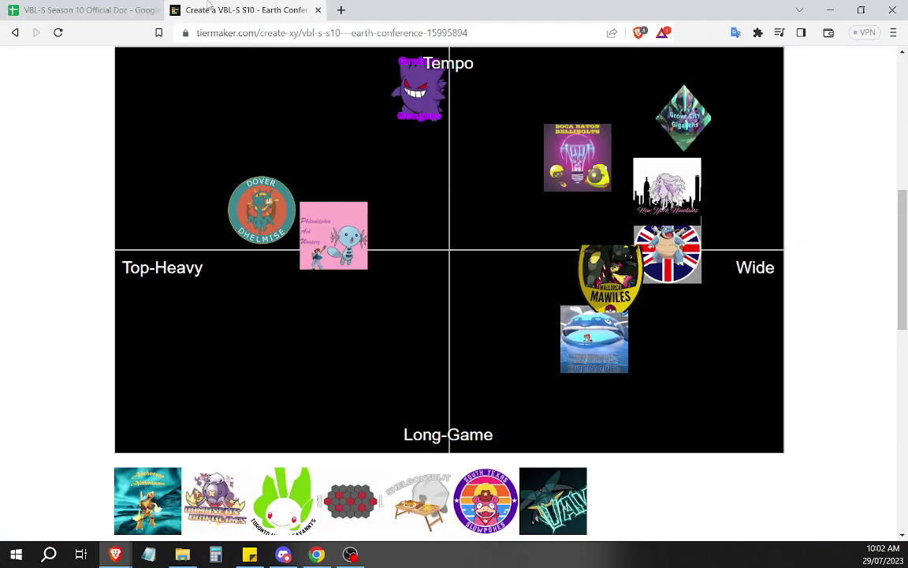
pyautogui.moveTo(587, 360); pyautogui.dragTo(588, 355)
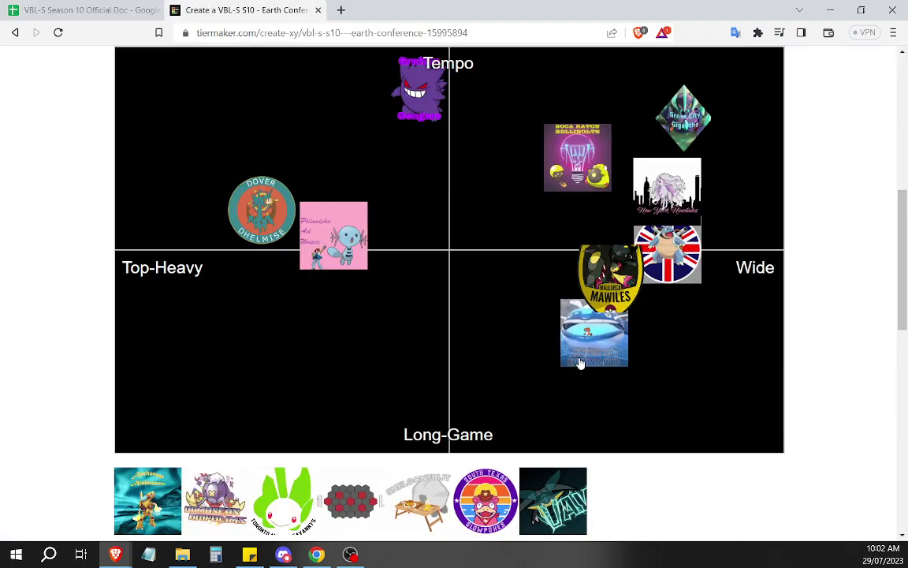
# - Return to the season spreadsheet, bring up the Virginia Vikavolts section and inspect Ting-Lu and Iron Valiant
pyautogui.click(86, 10)
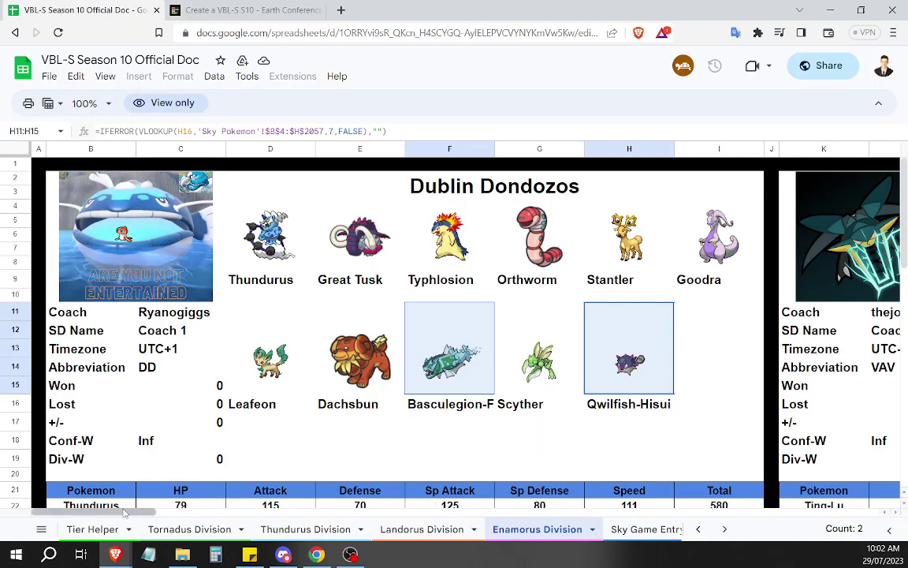
pyautogui.moveTo(138, 519)
pyautogui.mouseDown()
pyautogui.moveTo(162, 519)
pyautogui.moveTo(145, 522)
pyautogui.mouseUp()
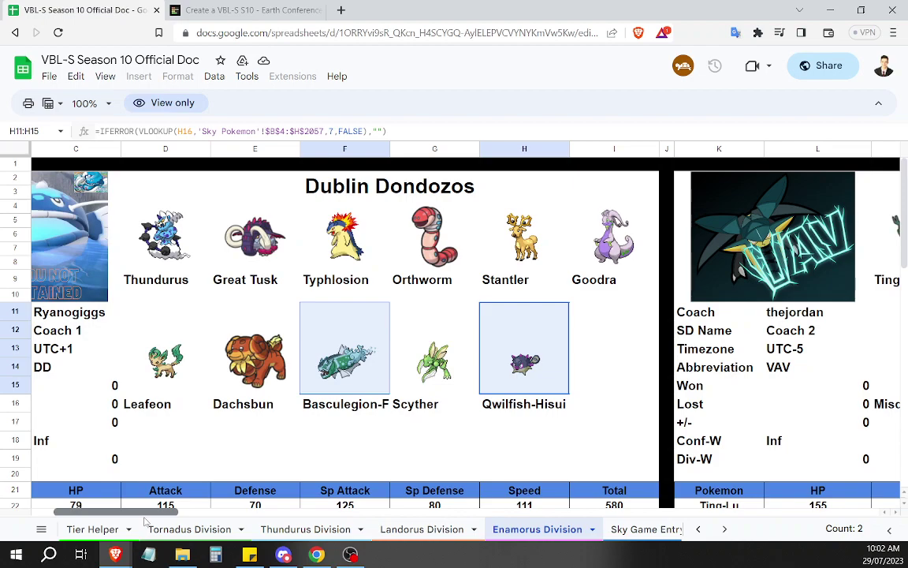
pyautogui.moveTo(146, 522); pyautogui.dragTo(229, 460)
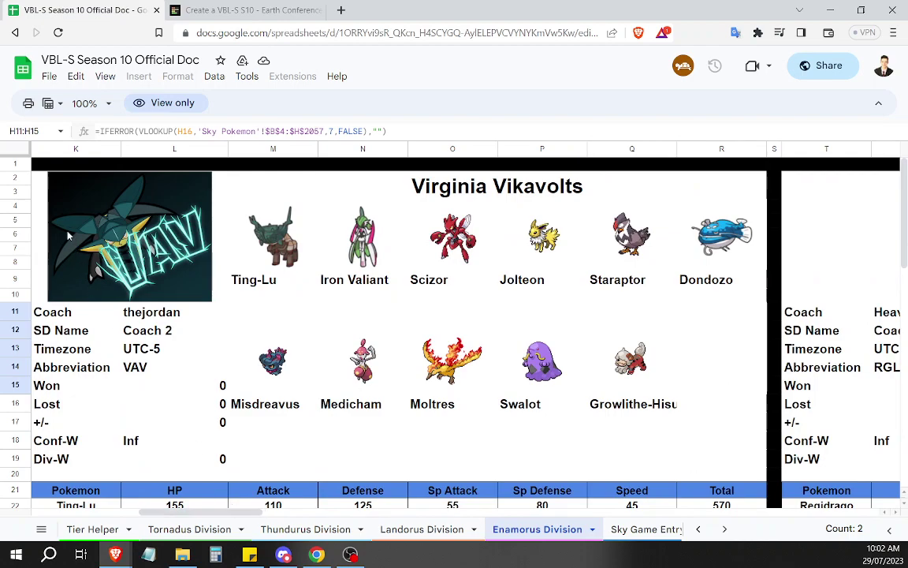
pyautogui.click(40, 165)
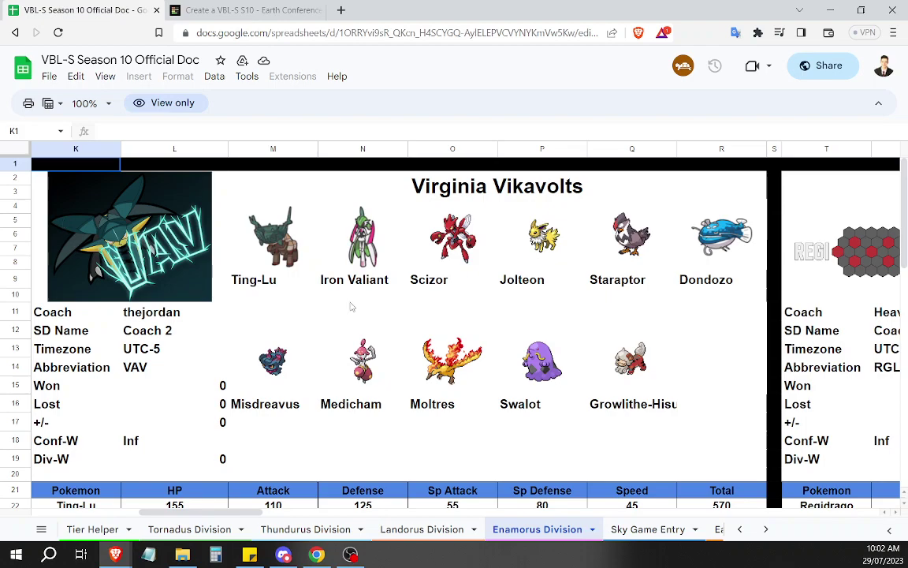
pyautogui.click(240, 214)
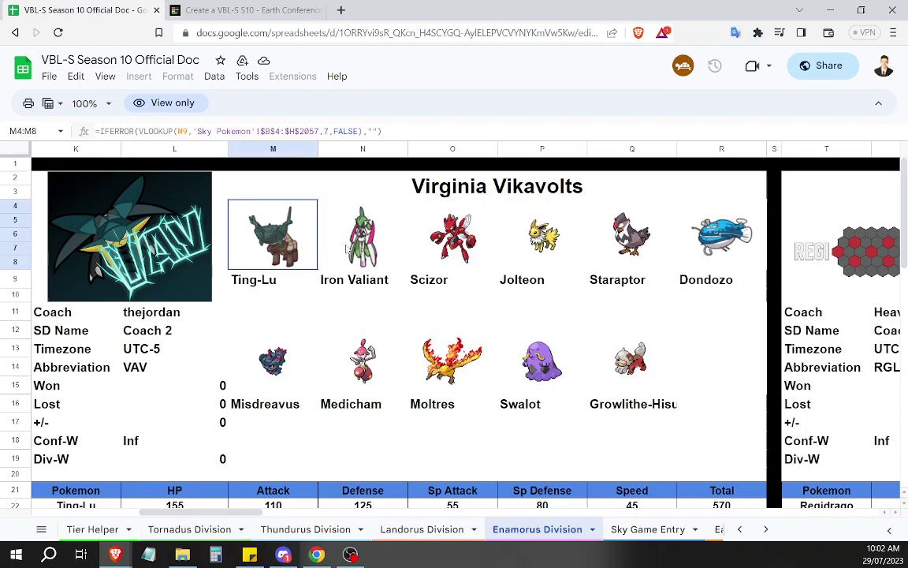
pyautogui.click(321, 245)
pyautogui.click(265, 194)
pyautogui.click(283, 554)
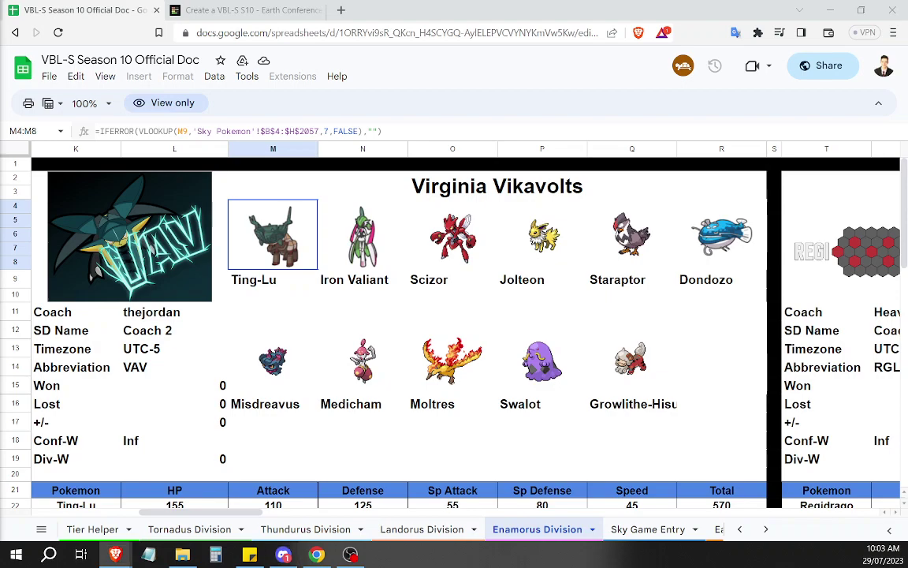
# - Compare Ting-Lu and Iron Valiant, and review Moltres, Jolteon, Staraptor and Growlithe-Hisui in the Virginia Vikavolts roster
pyautogui.click(338, 236)
pyautogui.click(270, 239)
pyautogui.click(377, 251)
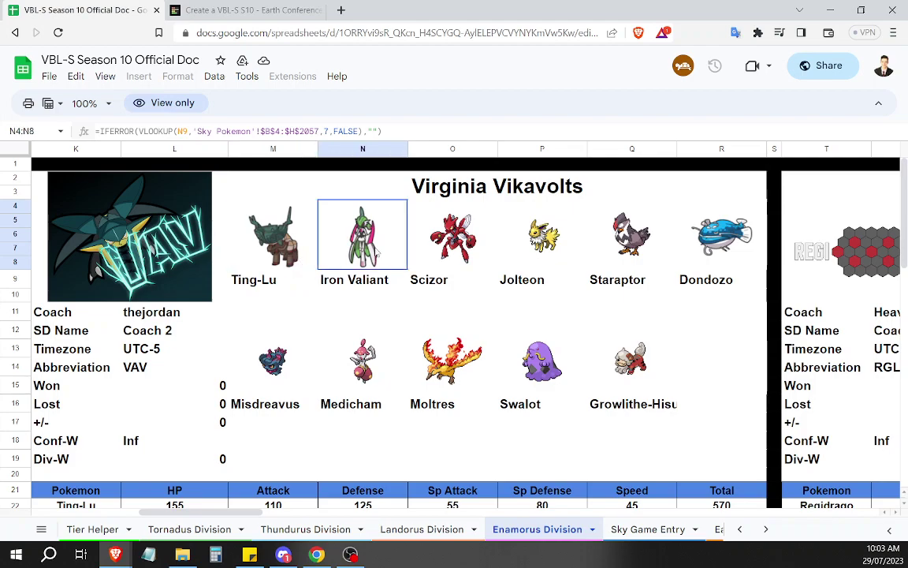
pyautogui.click(269, 229)
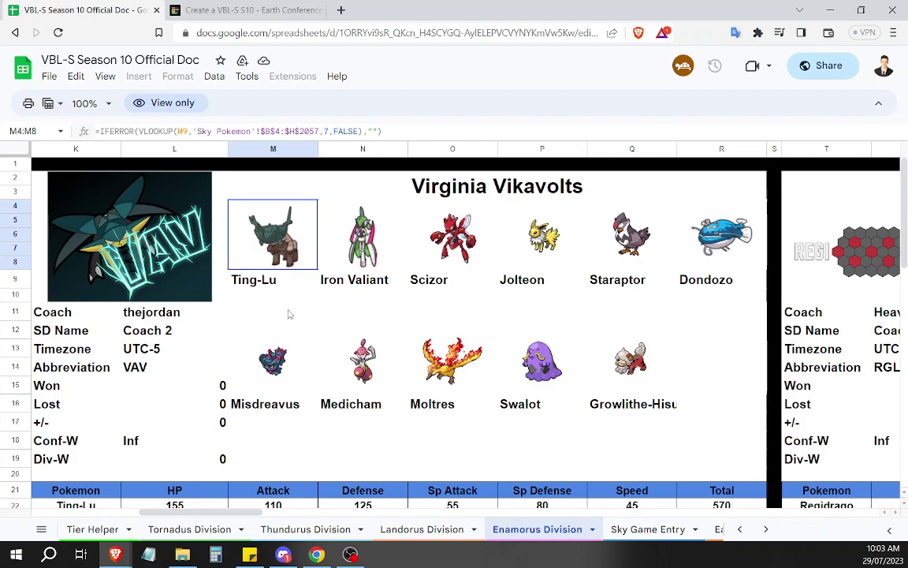
pyautogui.click(453, 362)
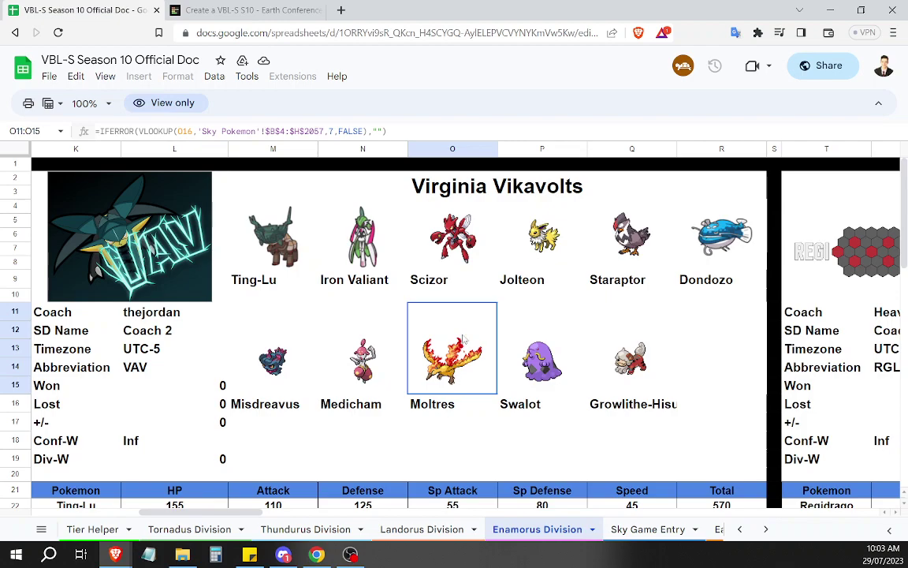
pyautogui.click(524, 239)
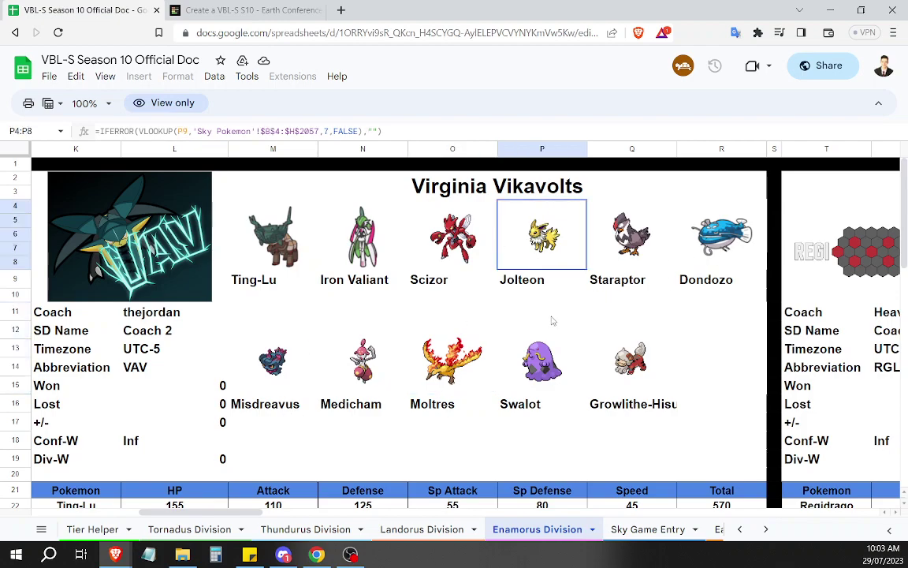
pyautogui.click(620, 235)
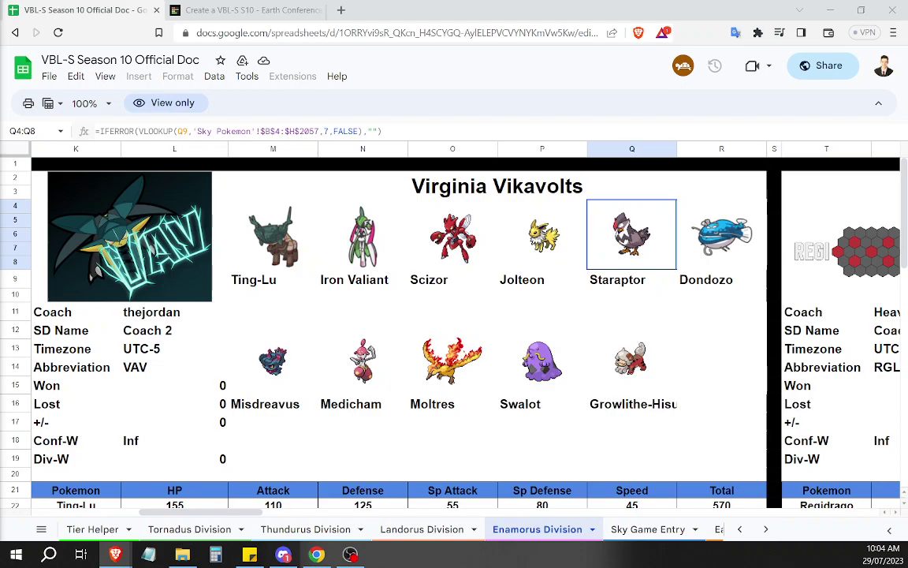
pyautogui.click(592, 386)
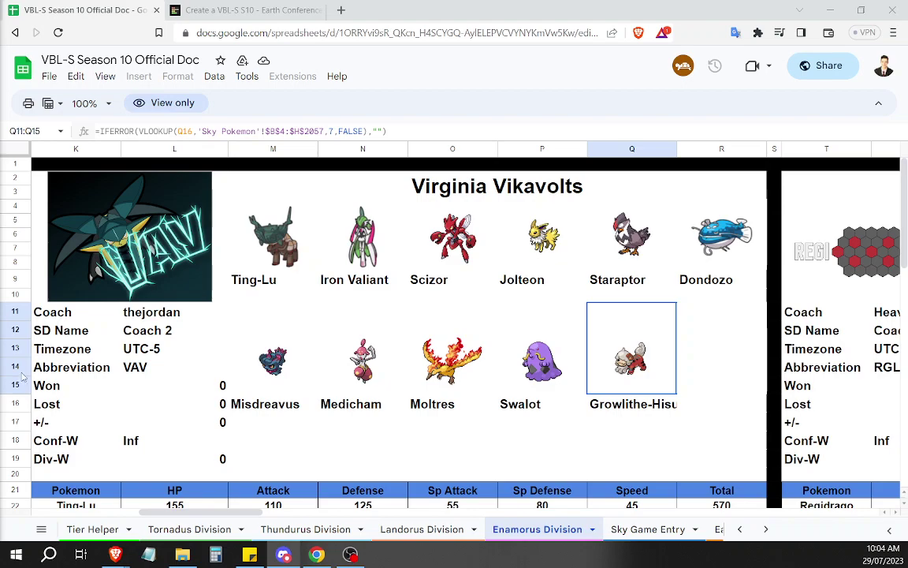
# - Examine the Virginia Vikavolts' stat and ability tables, checking Growlithe-Hisui's Attack, and return to the roster
pyautogui.click(778, 164)
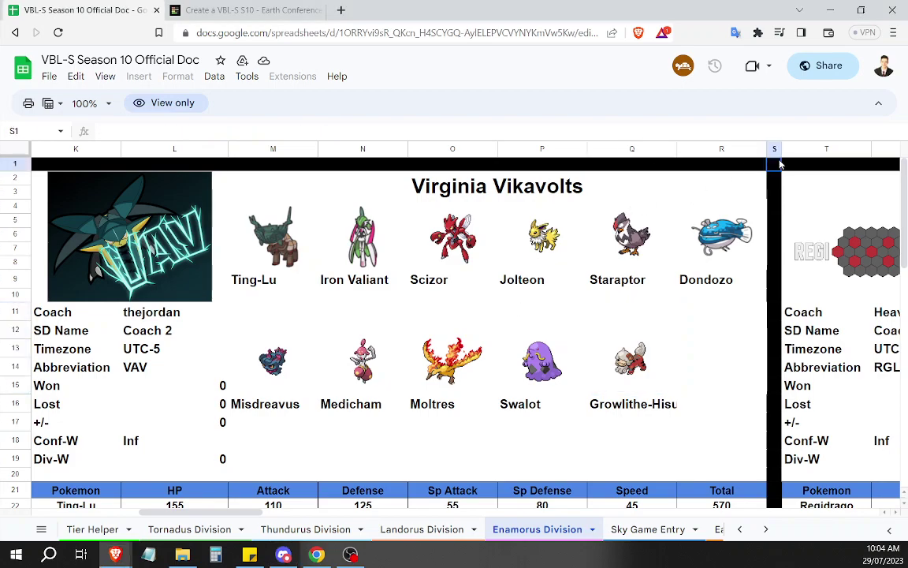
pyautogui.scroll(-5, 734, 237)
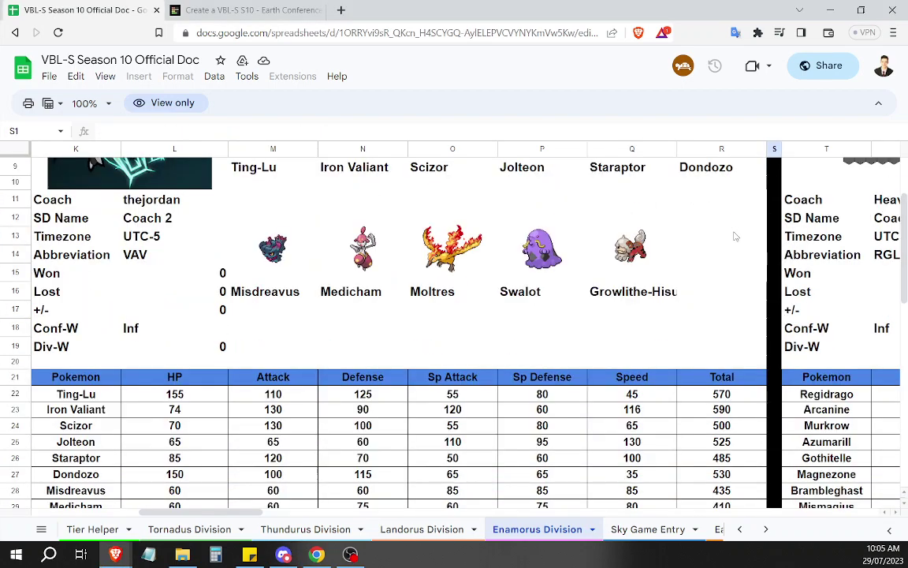
pyautogui.scroll(-2, 734, 237)
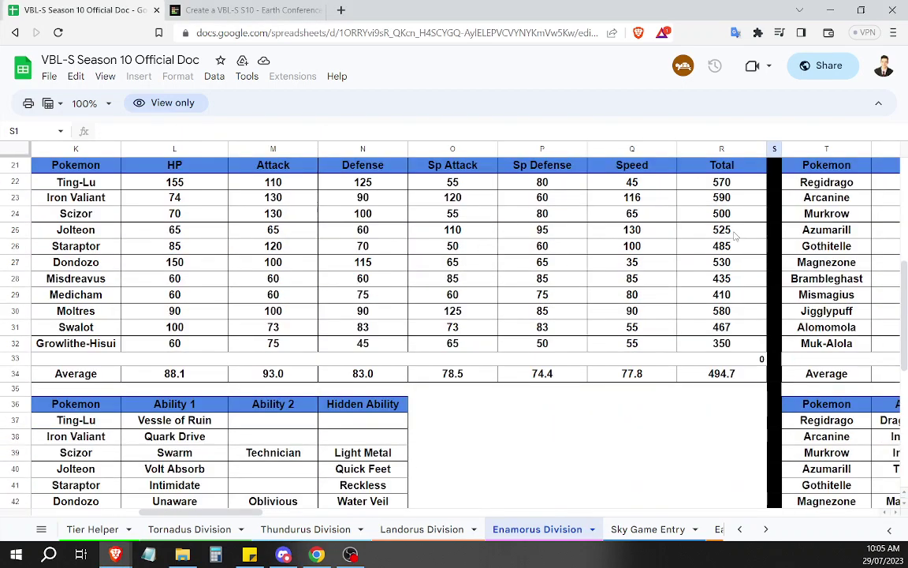
pyautogui.click(272, 343)
pyautogui.scroll(7, 689, 290)
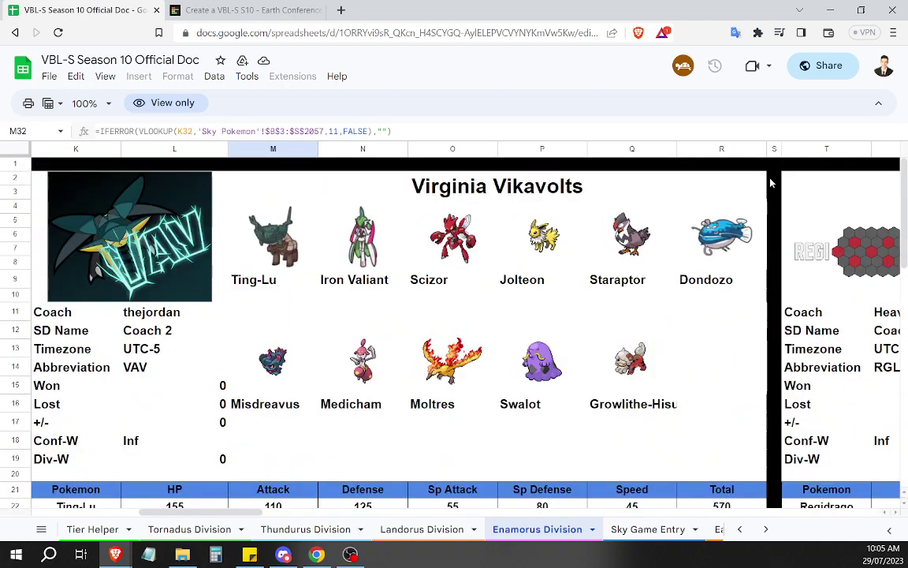
# - Reassess the Virginia Vikavolts roster, focusing on Ting-Lu, Misdreavus and Dondozo
pyautogui.click(776, 170)
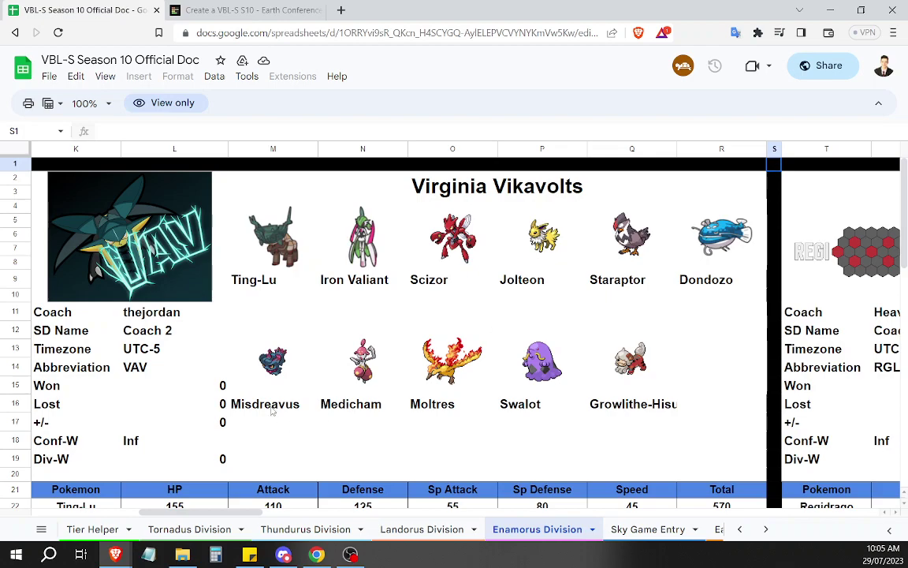
pyautogui.click(235, 321)
pyautogui.click(245, 276)
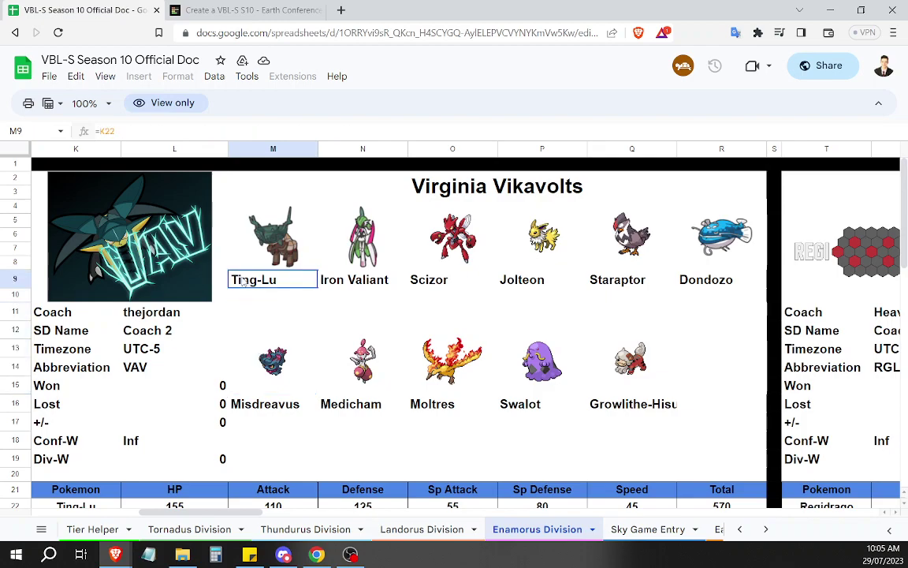
pyautogui.click(227, 238)
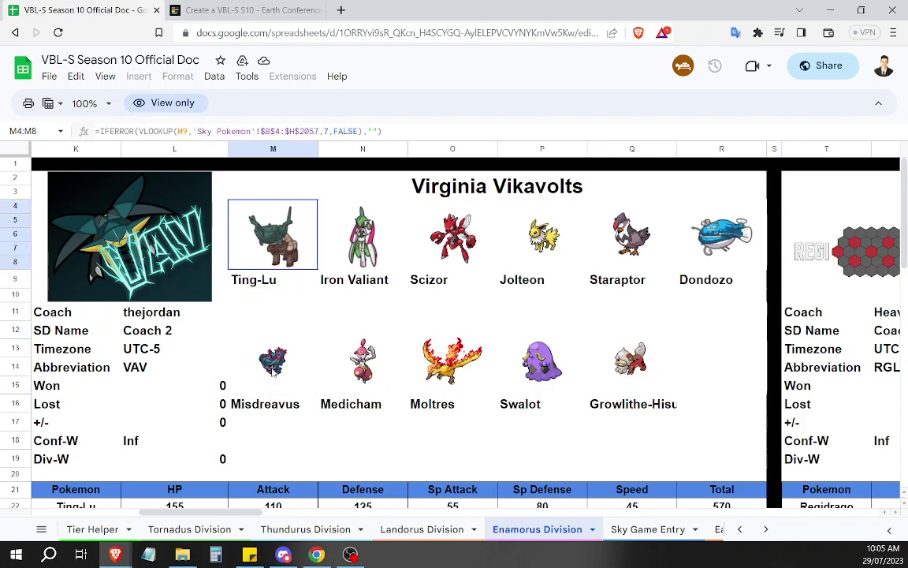
pyautogui.click(248, 335)
pyautogui.click(690, 235)
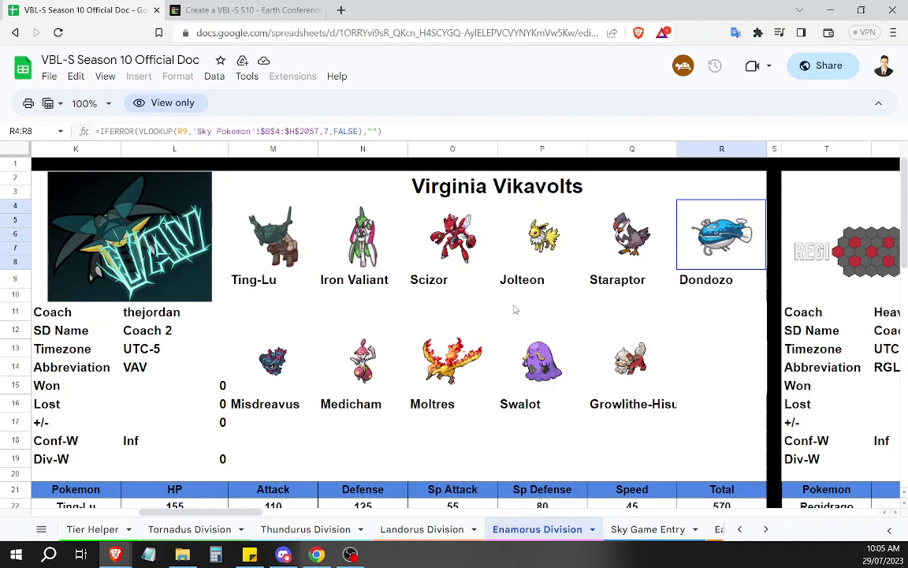
pyautogui.click(297, 262)
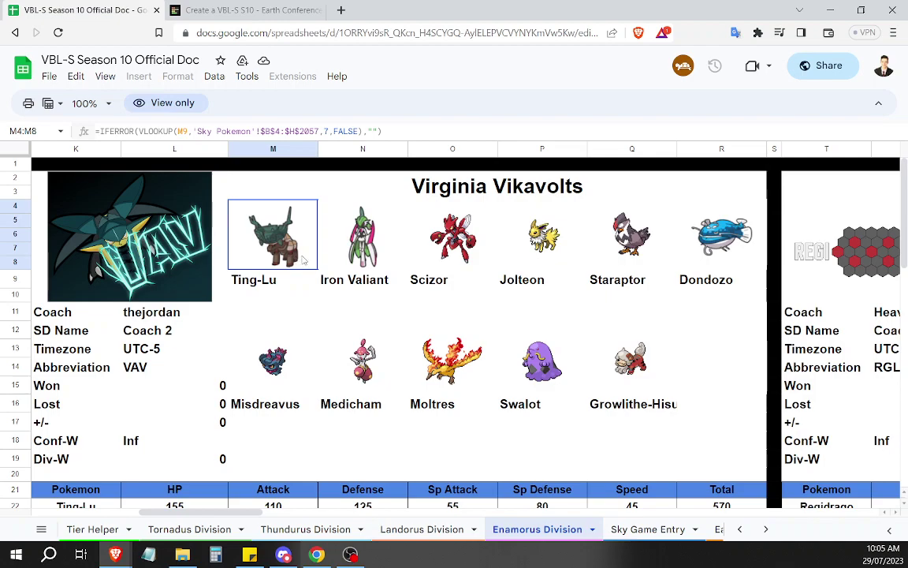
# - Place the Virginia Vikavolts logo in the Top-Heavy/Long-Game quadrant, rechecking the roster and shifting the logo slightly further toward Top-Heavy
pyautogui.click(221, 6)
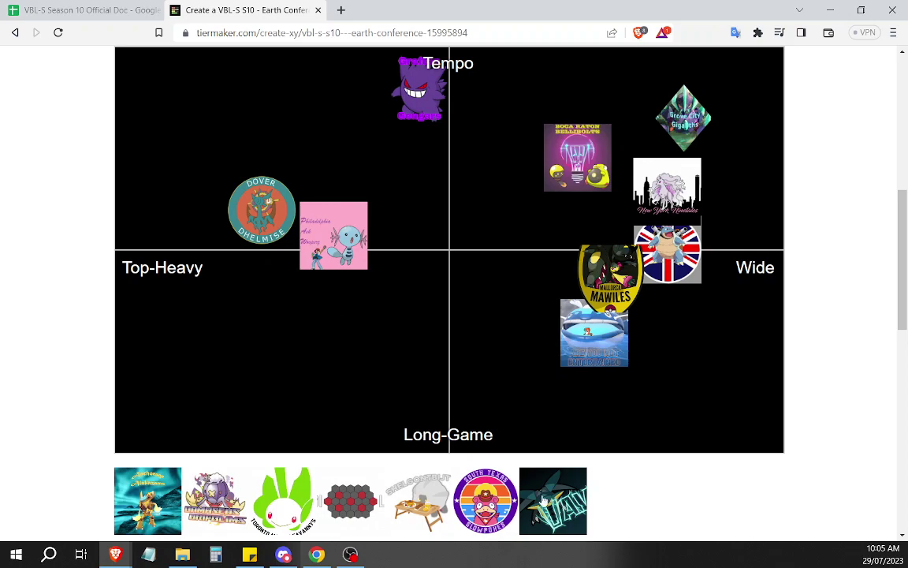
pyautogui.moveTo(553, 501); pyautogui.dragTo(416, 336)
pyautogui.click(111, 10)
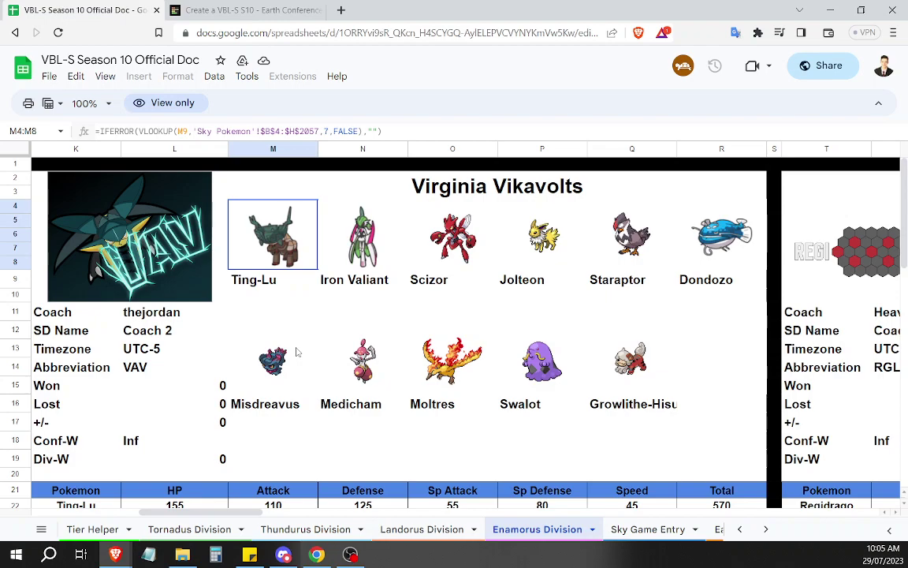
pyautogui.click(288, 8)
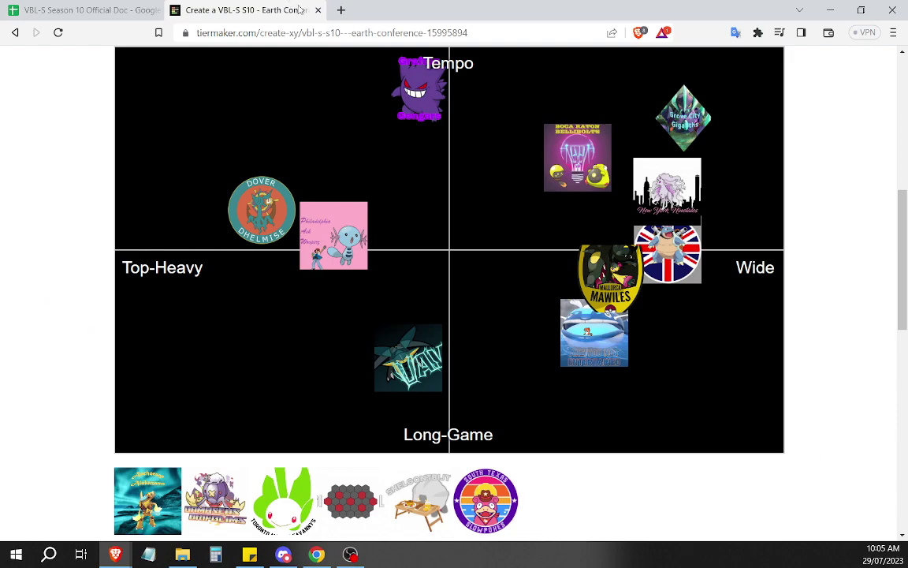
pyautogui.click(124, 6)
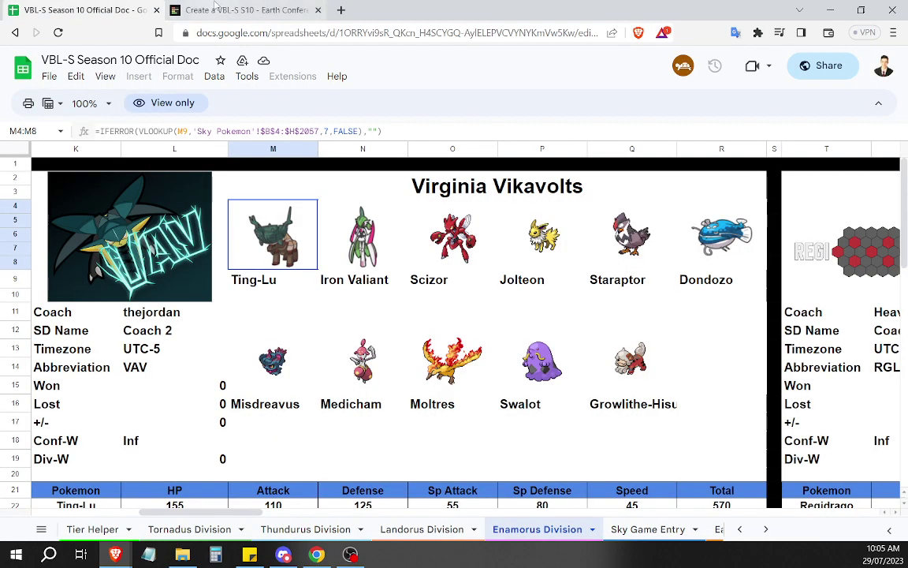
pyautogui.click(263, 7)
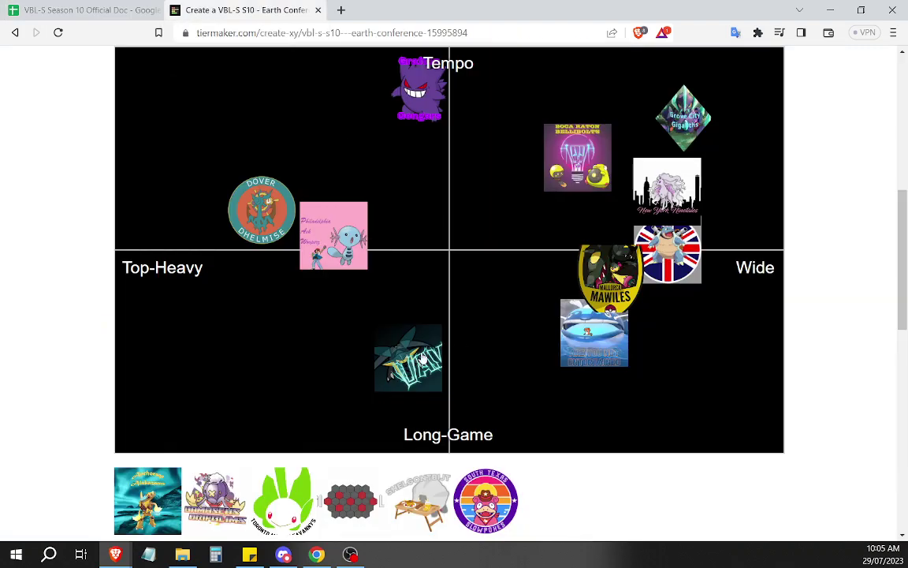
pyautogui.moveTo(422, 358); pyautogui.dragTo(395, 358)
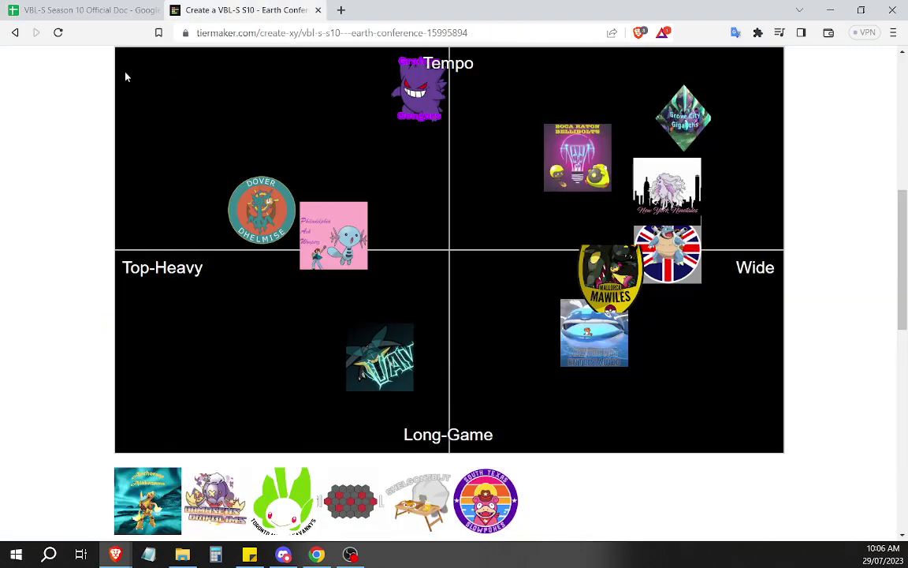
# - Return to the season spreadsheet and review Dondozo, Iron Valiant, Scizor, Swalot, Growlithe-Hisui and Medicham in the Virginia Vikavolts roster
pyautogui.click(90, 9)
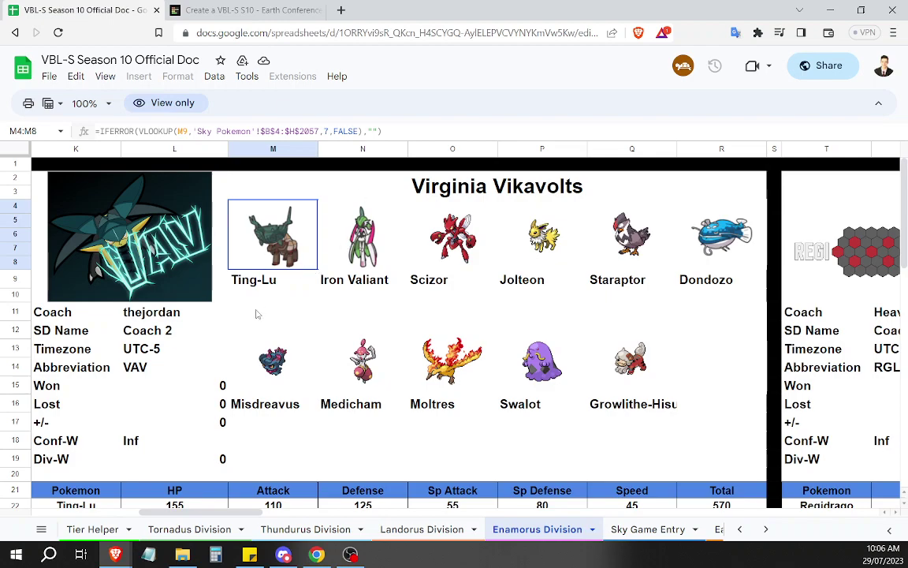
pyautogui.click(761, 228)
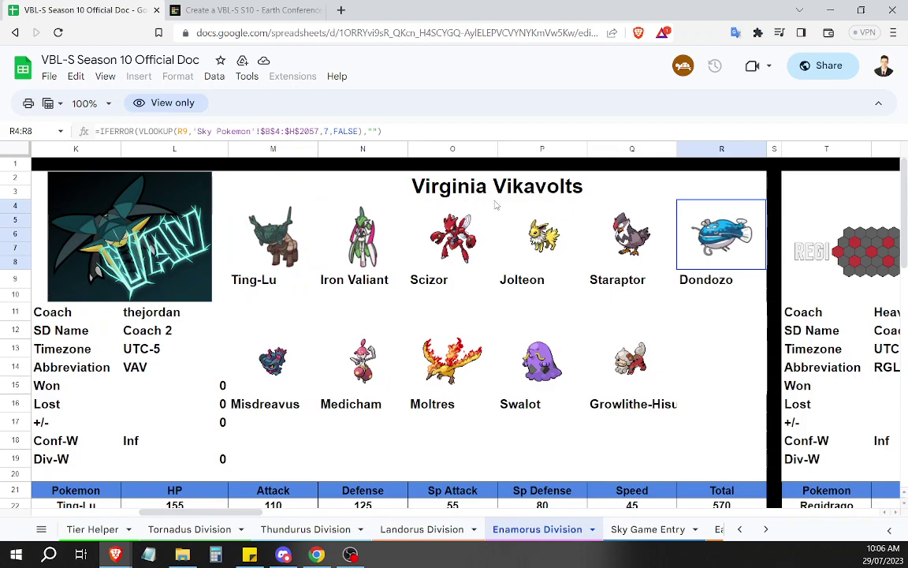
pyautogui.moveTo(334, 240); pyautogui.dragTo(420, 234)
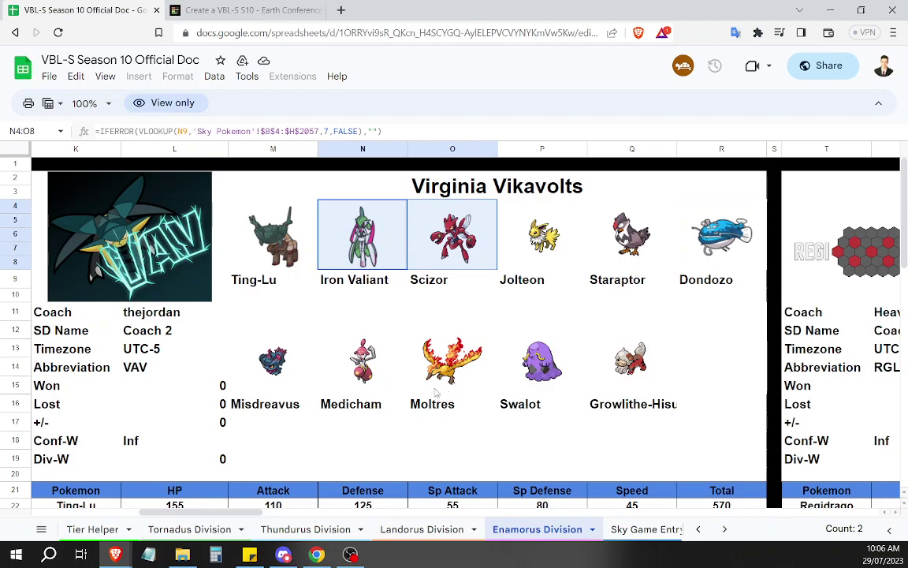
pyautogui.click(521, 388)
pyautogui.click(630, 359)
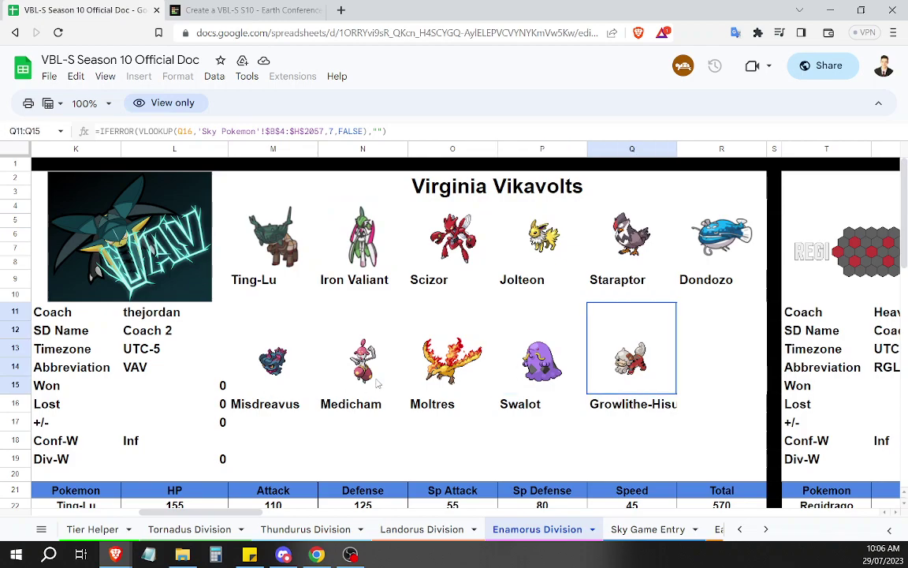
pyautogui.click(340, 345)
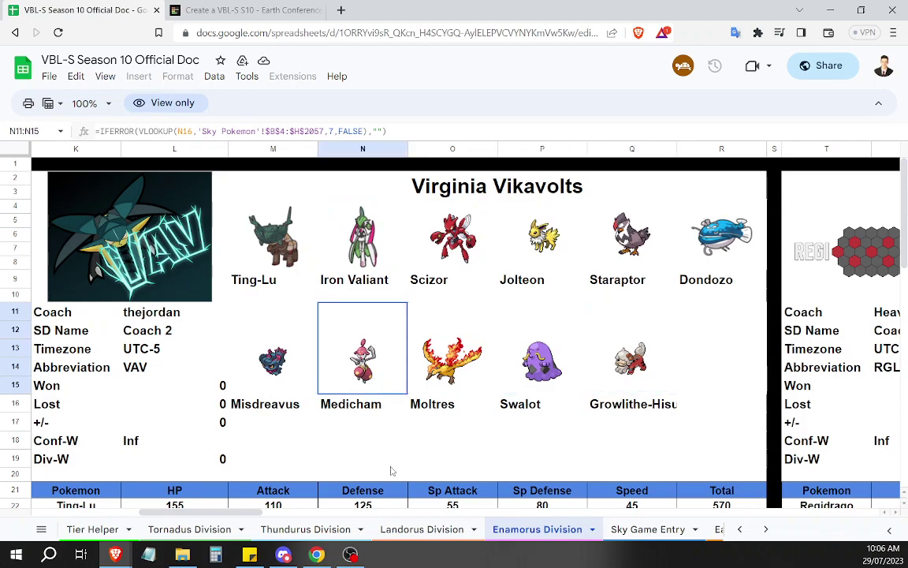
pyautogui.click(776, 166)
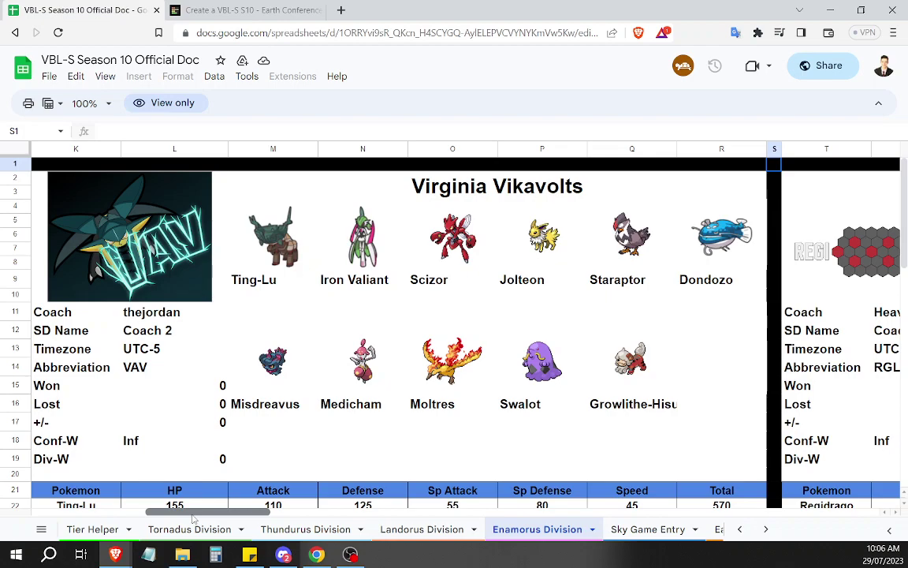
# - Bring up the Regi Labs section, consult the TierMaker chart for comparison, and inspect Jigglypuff in the Regi Labs roster
pyautogui.moveTo(193, 514); pyautogui.dragTo(223, 512)
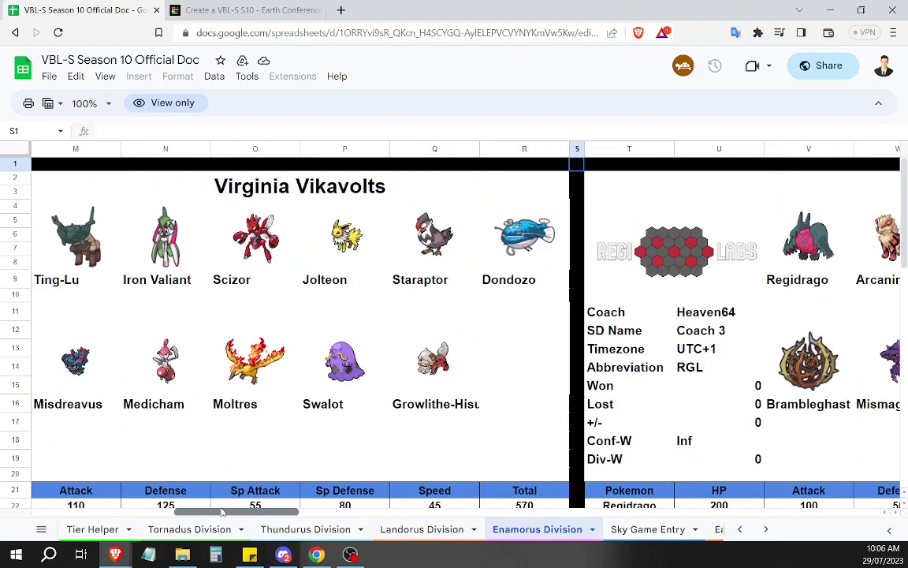
pyautogui.moveTo(223, 512); pyautogui.dragTo(304, 509)
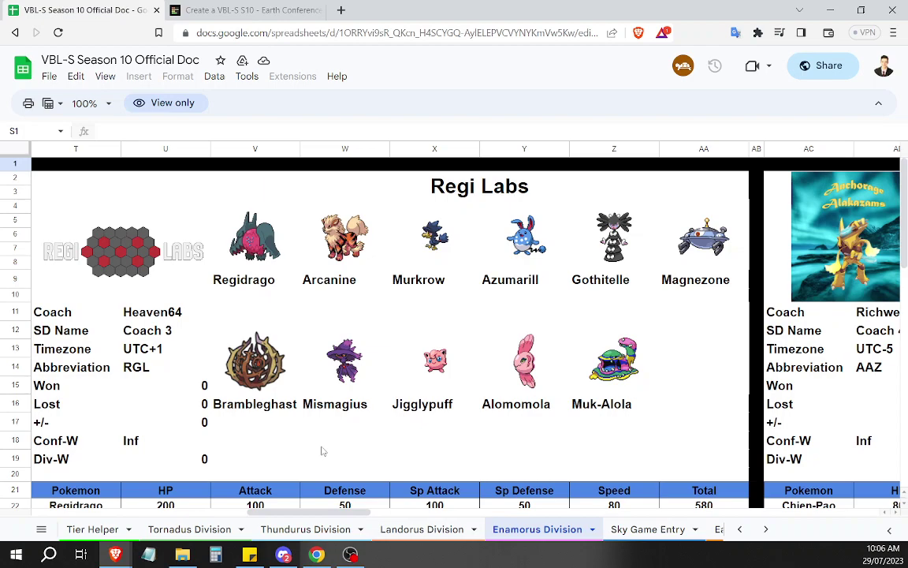
pyautogui.click(242, 8)
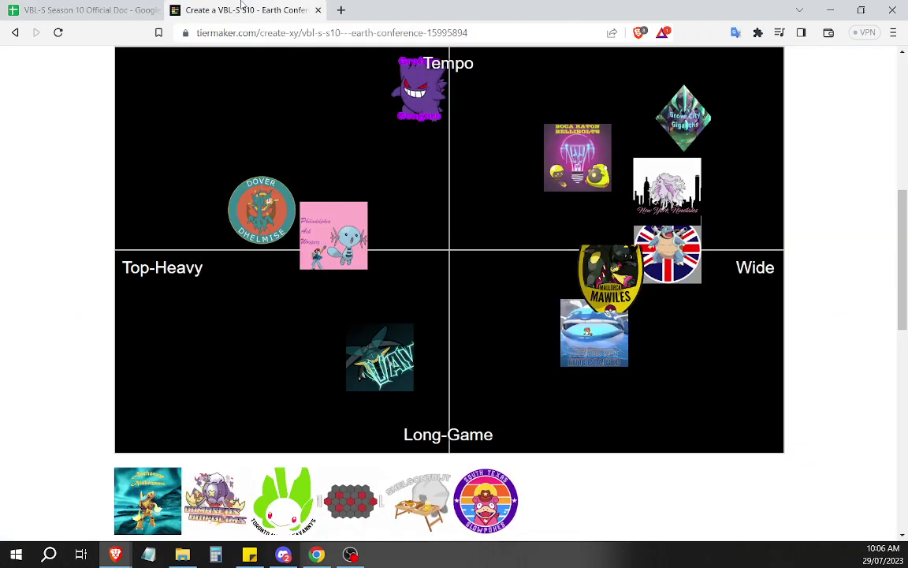
pyautogui.click(131, 8)
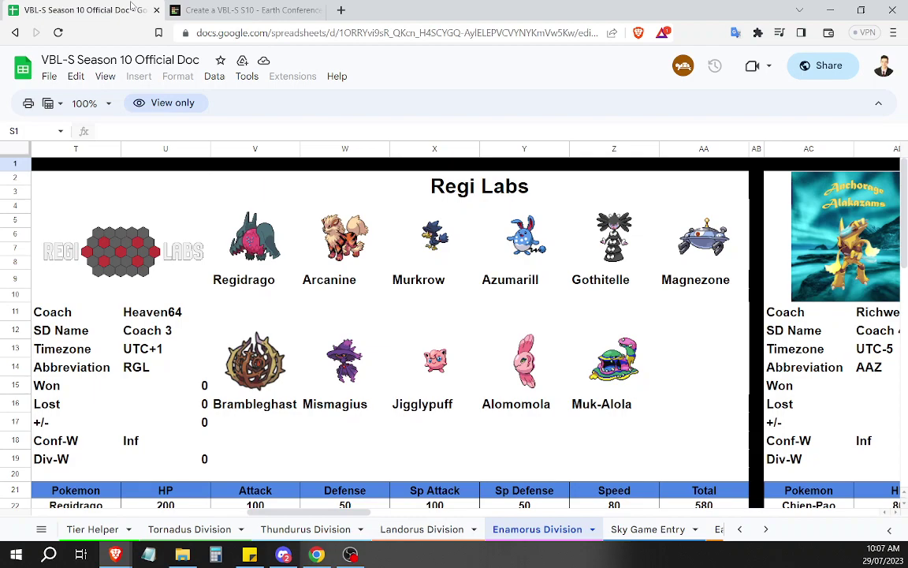
pyautogui.click(405, 349)
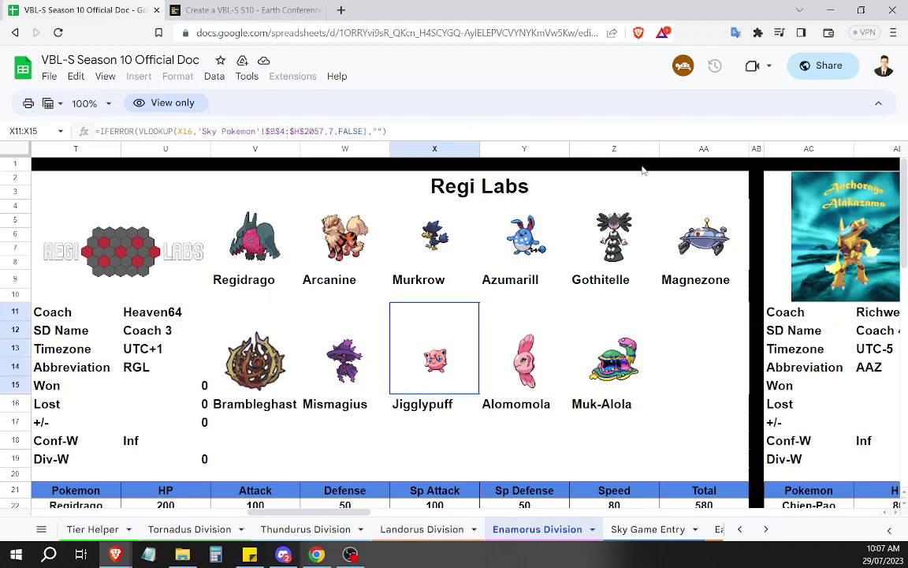
pyautogui.click(757, 164)
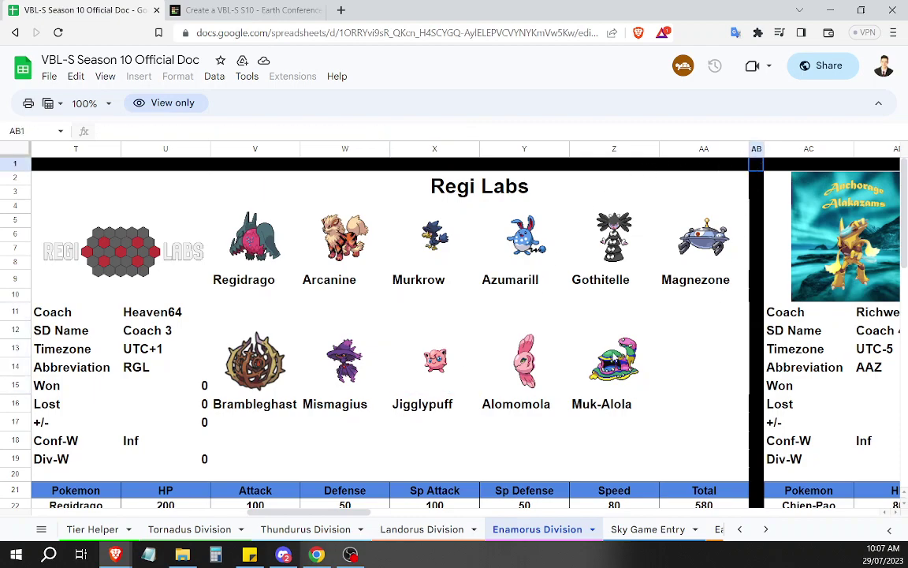